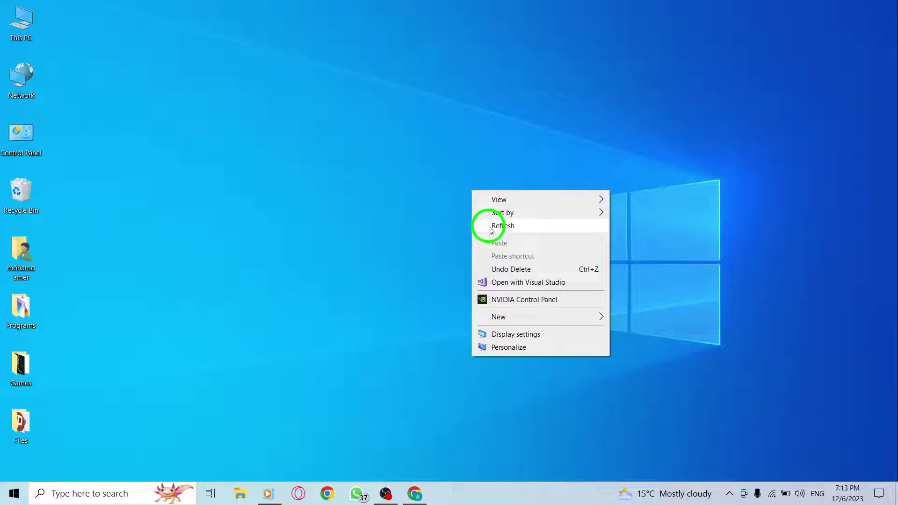
- Refresh the Windows desktop via its context menu and bring Chrome to the front
{"action": "left_click_drag", "start_coordinate": [390, 162], "coordinate": [536, 327]}
{"action": "right_click", "coordinate": [543, 338]}
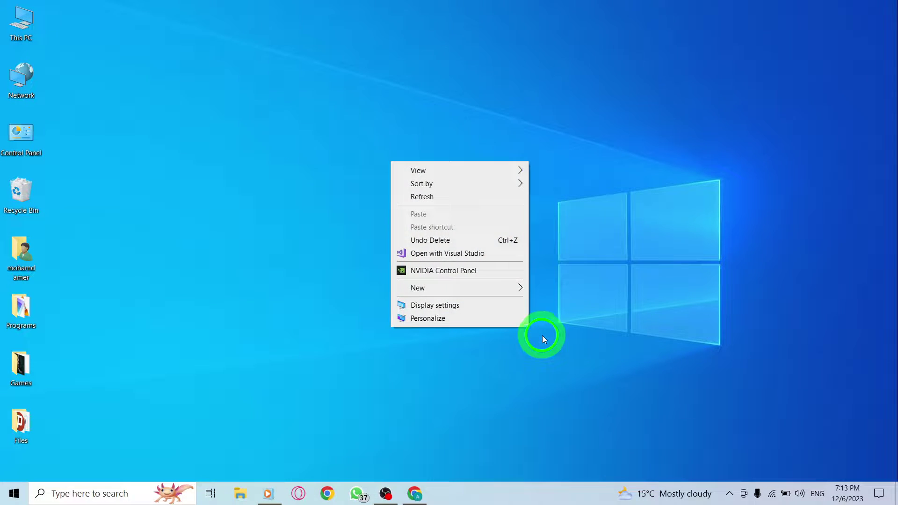
{"action": "left_click", "coordinate": [469, 198]}
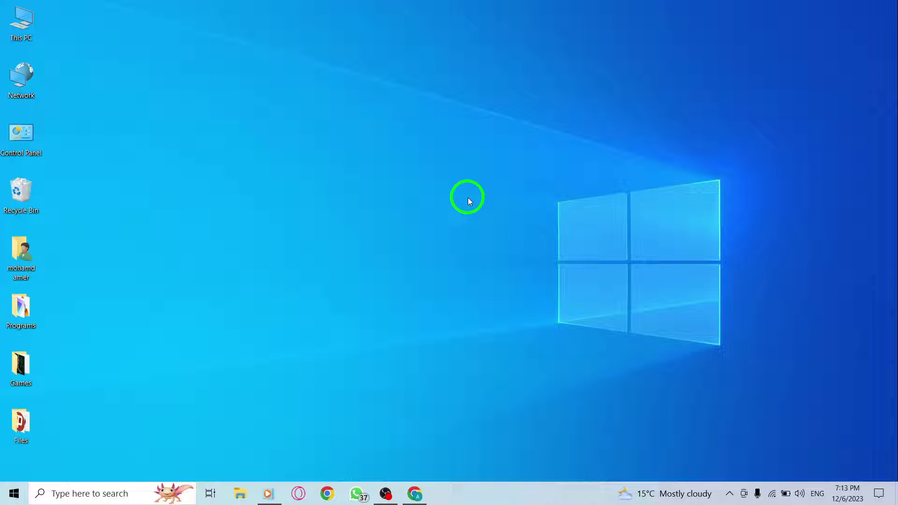
{"action": "left_click", "coordinate": [415, 494]}
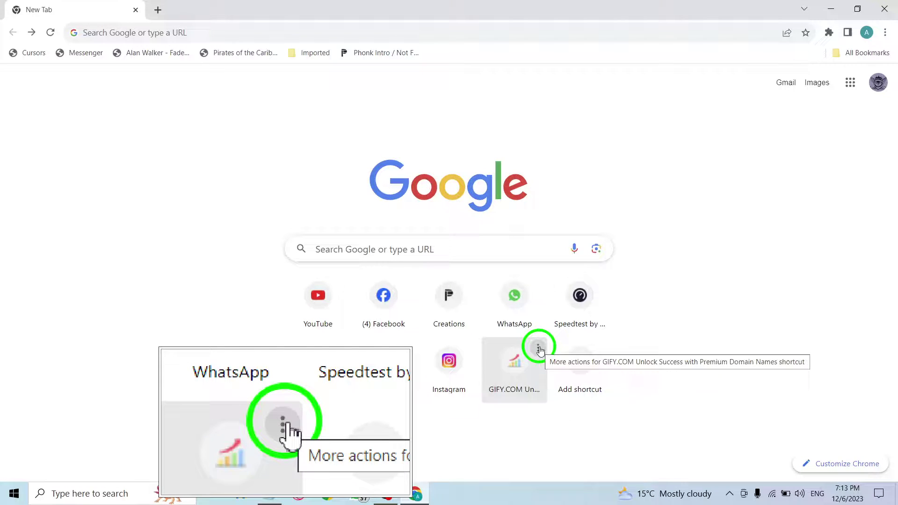
- Choose Edit shortcut from the GIFY.COM tile's more-actions menu on the New Tab page
{"action": "left_click", "coordinate": [540, 349]}
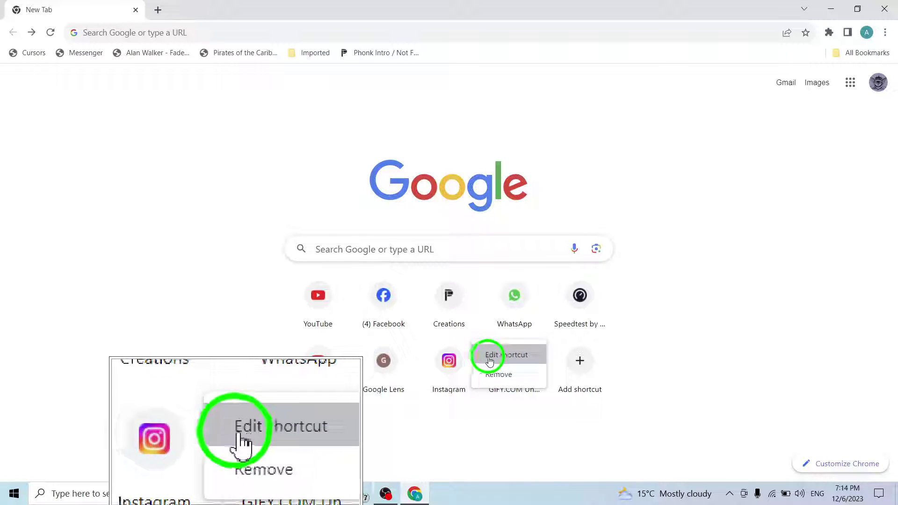
{"action": "left_click", "coordinate": [507, 355]}
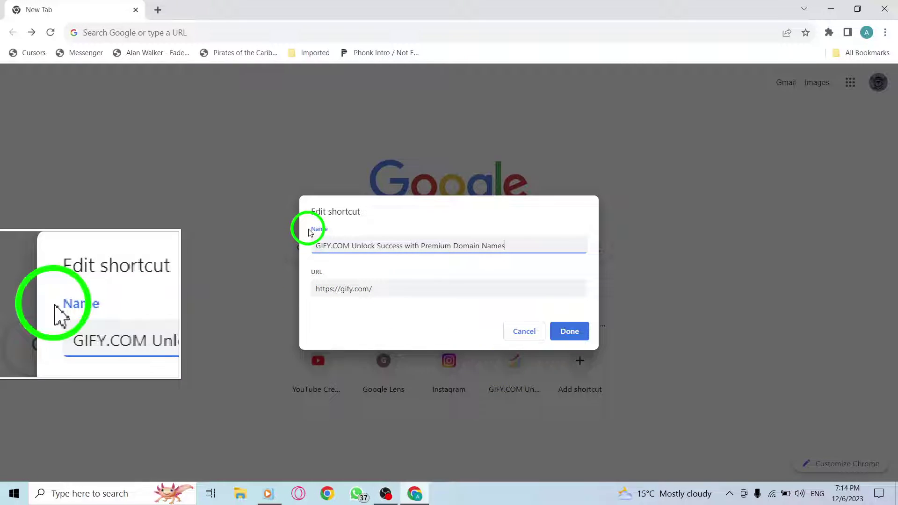
- Inspect the name and URL fields of the GIFY.COM shortcut, then cancel without saving
{"action": "left_click_drag", "start_coordinate": [305, 230], "coordinate": [328, 223]}
{"action": "left_click", "coordinate": [326, 232]}
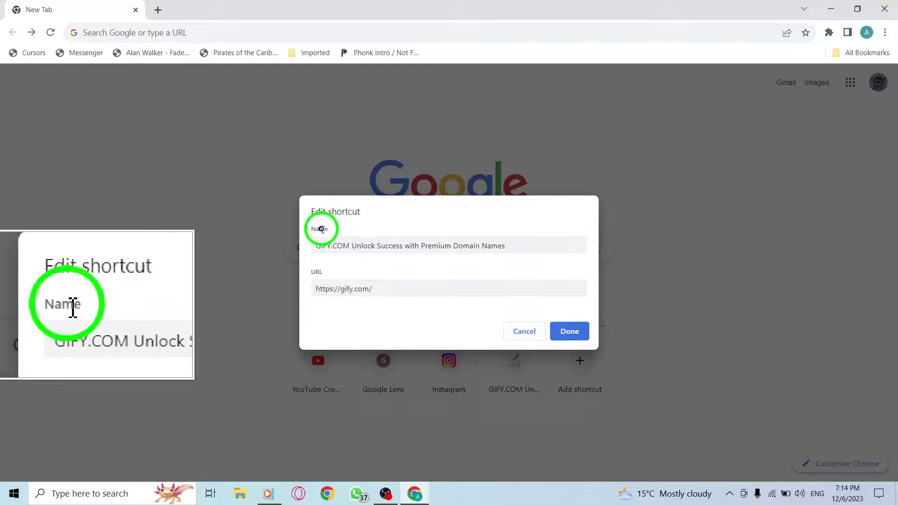
{"action": "left_click_drag", "start_coordinate": [321, 273], "coordinate": [317, 272]}
{"action": "double_click", "coordinate": [317, 272]}
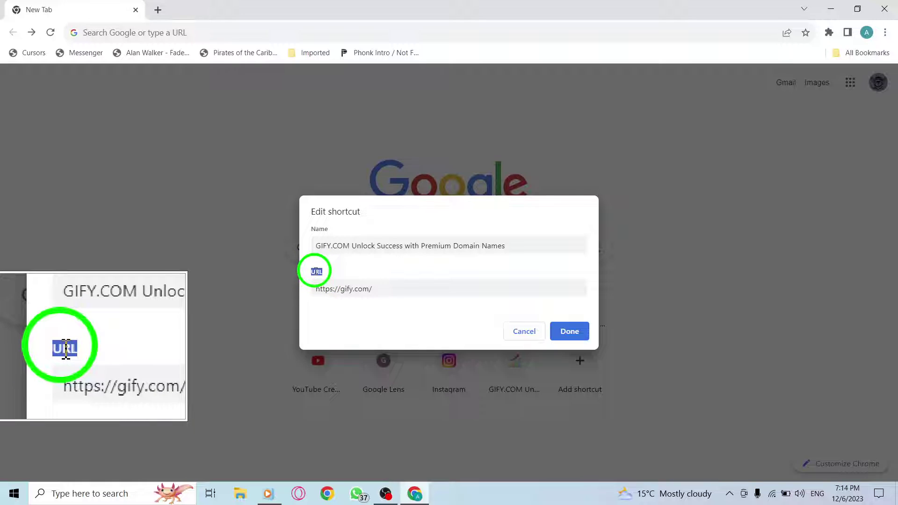
{"action": "left_click", "coordinate": [390, 288]}
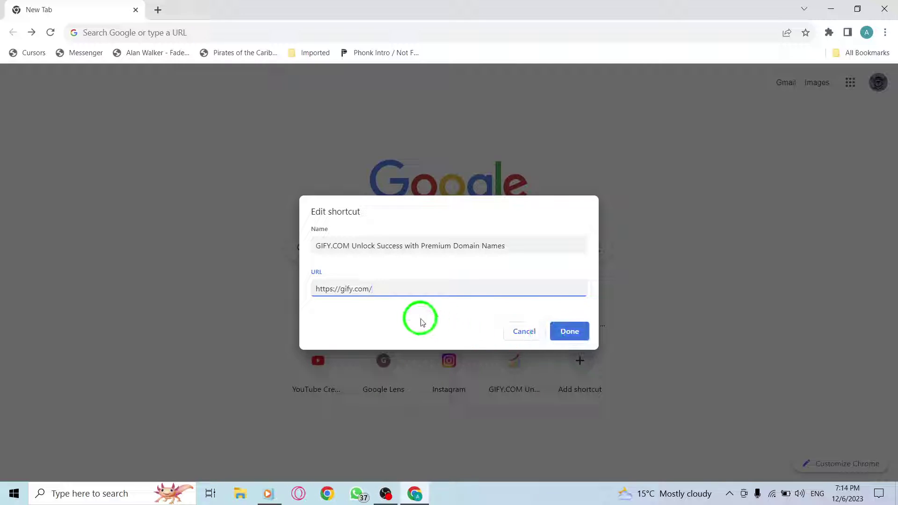
{"action": "left_click", "coordinate": [516, 332]}
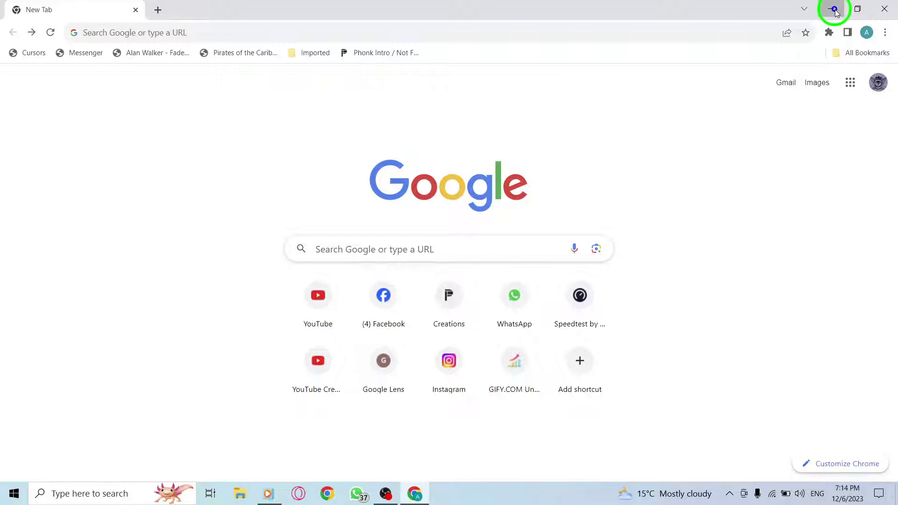
- Minimize Chrome so only the Windows desktop with its icons and taskbar shows
{"action": "left_click", "coordinate": [831, 9]}
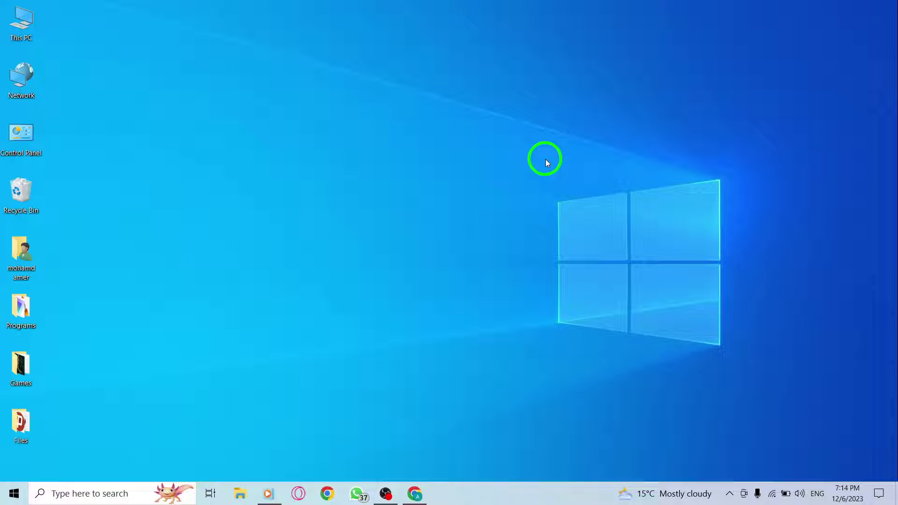